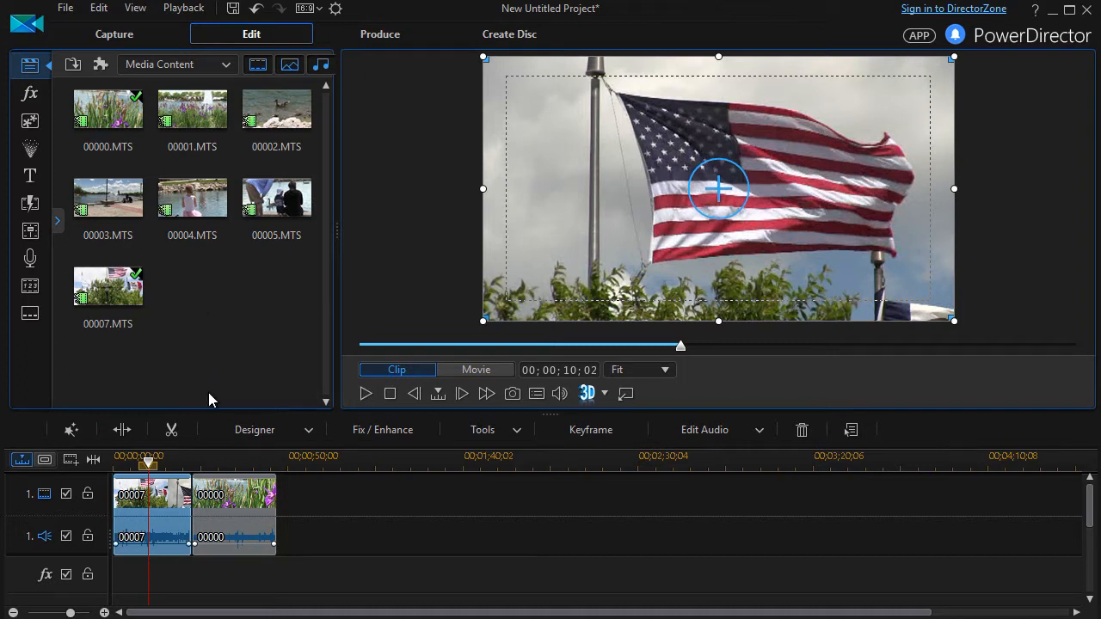
Start the Magic Movie Wizard with the Media Library as the source content and proceed to the style choice
click(71, 430)
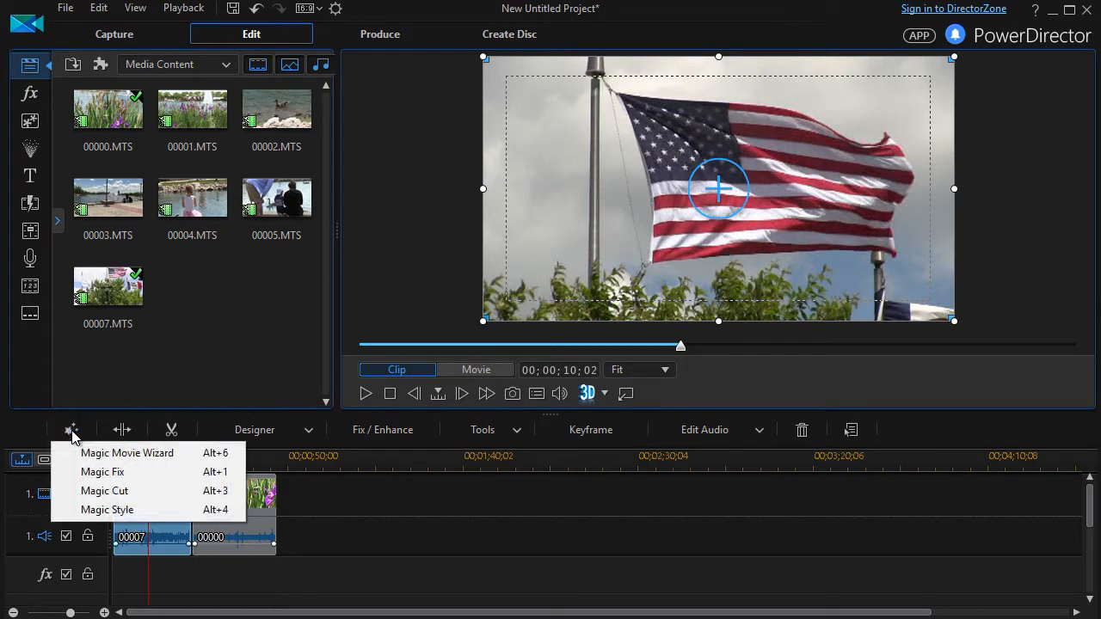
click(131, 456)
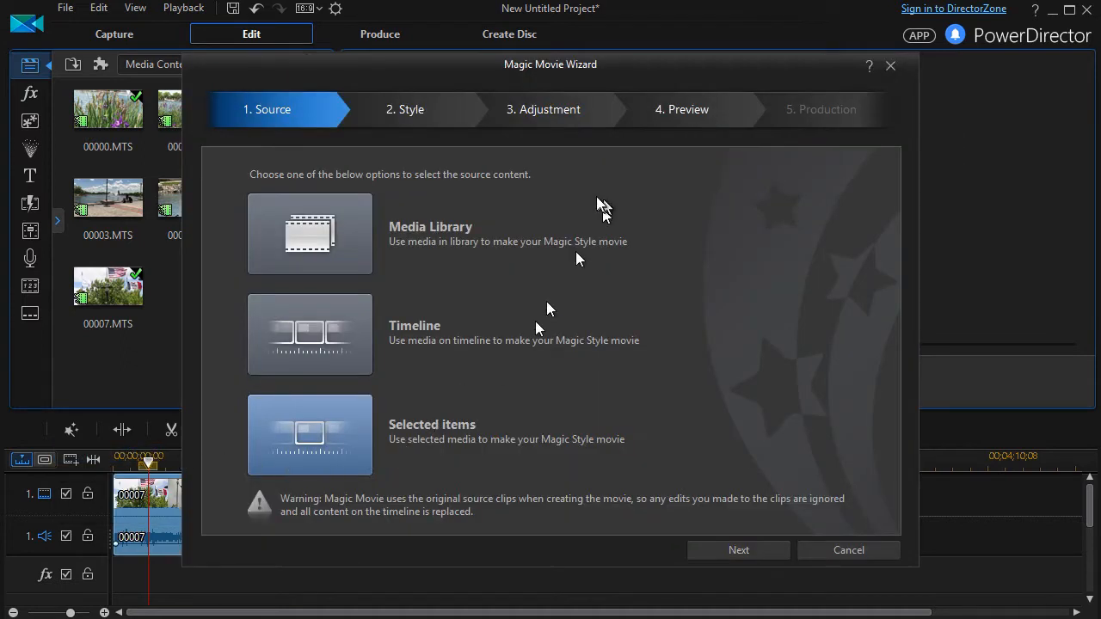
drag(424, 74, 573, 73)
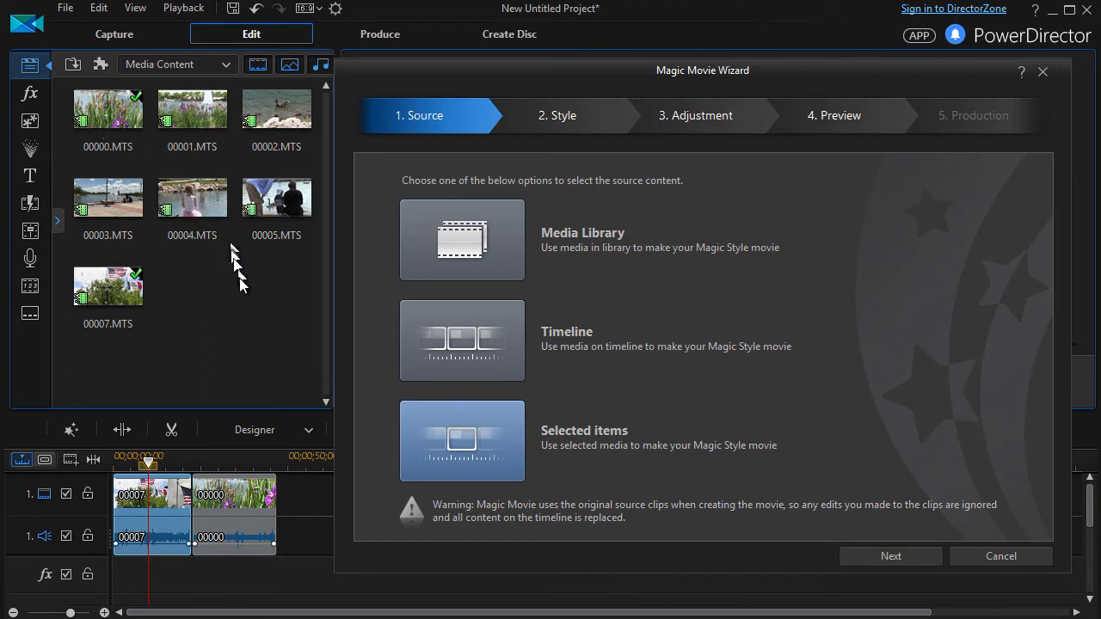
click(451, 245)
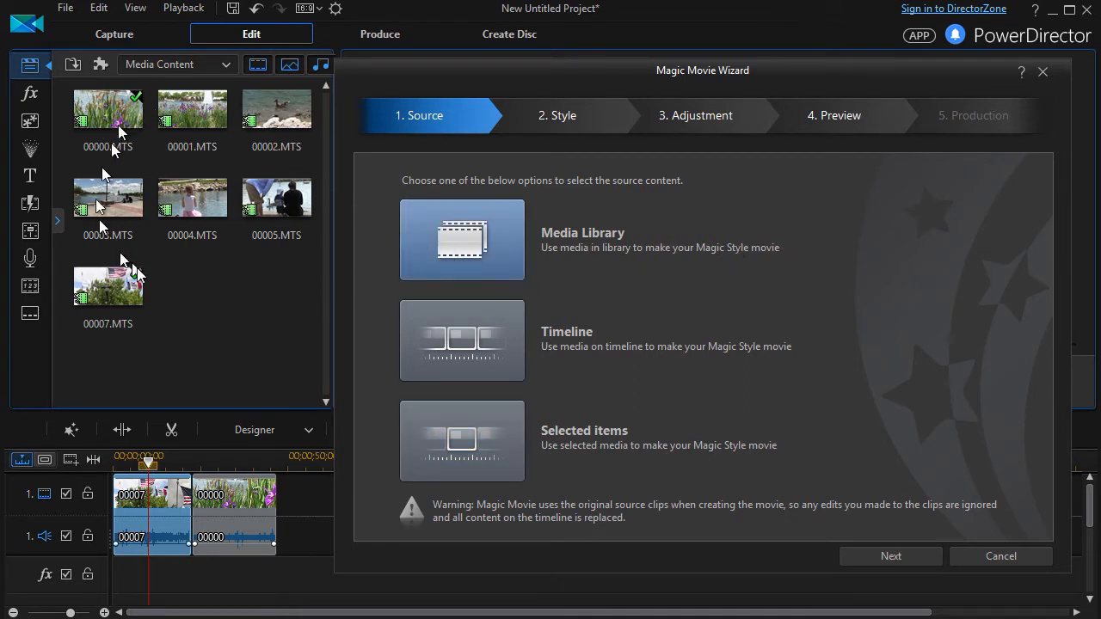
click(891, 558)
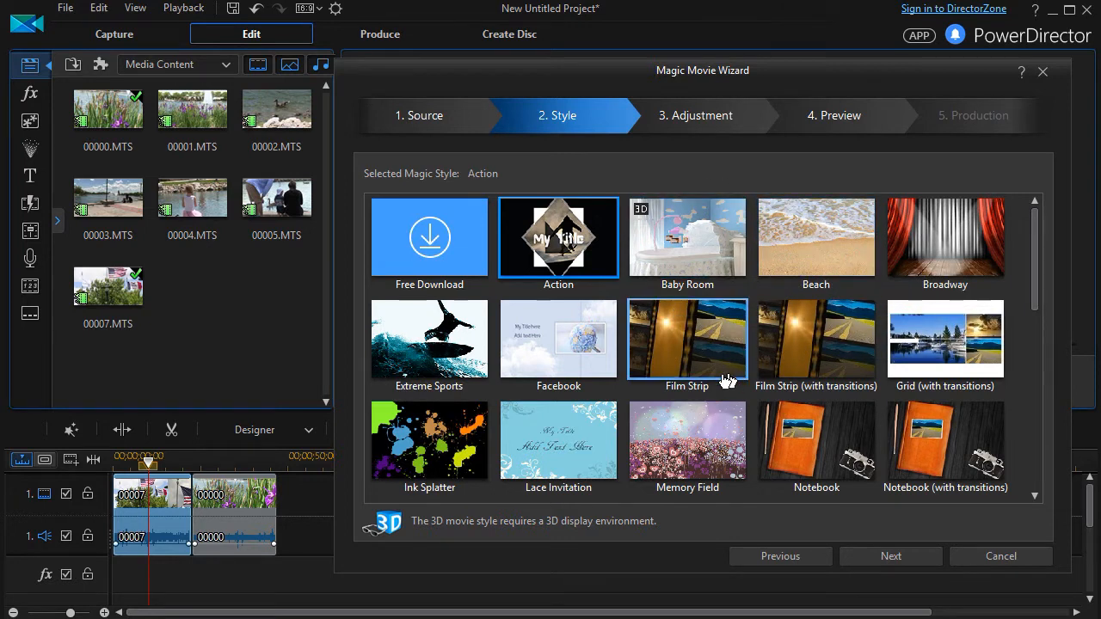
Choose the Postcards magic style for the movie and proceed to the adjustment stage
scroll(740, 377, down, 5)
scroll(624, 348, up, 3)
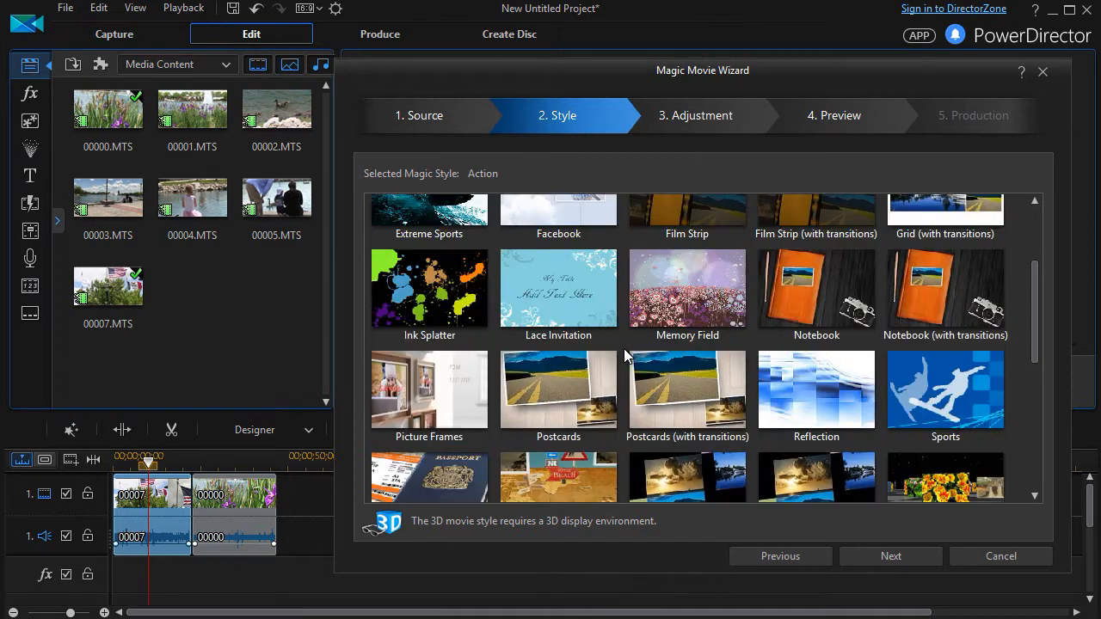
click(561, 389)
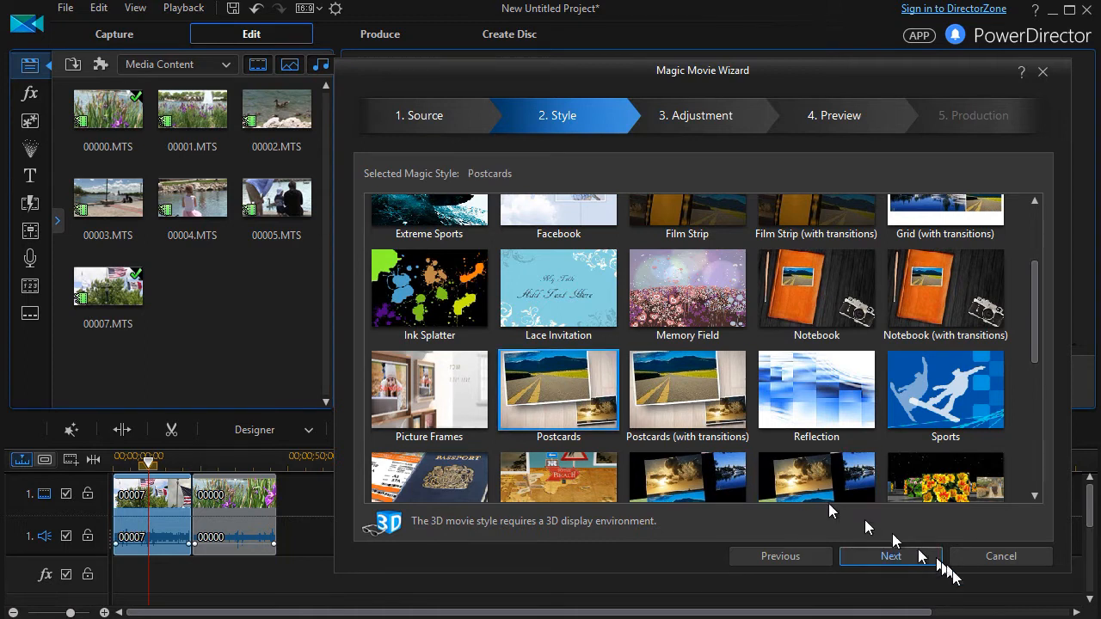
click(892, 557)
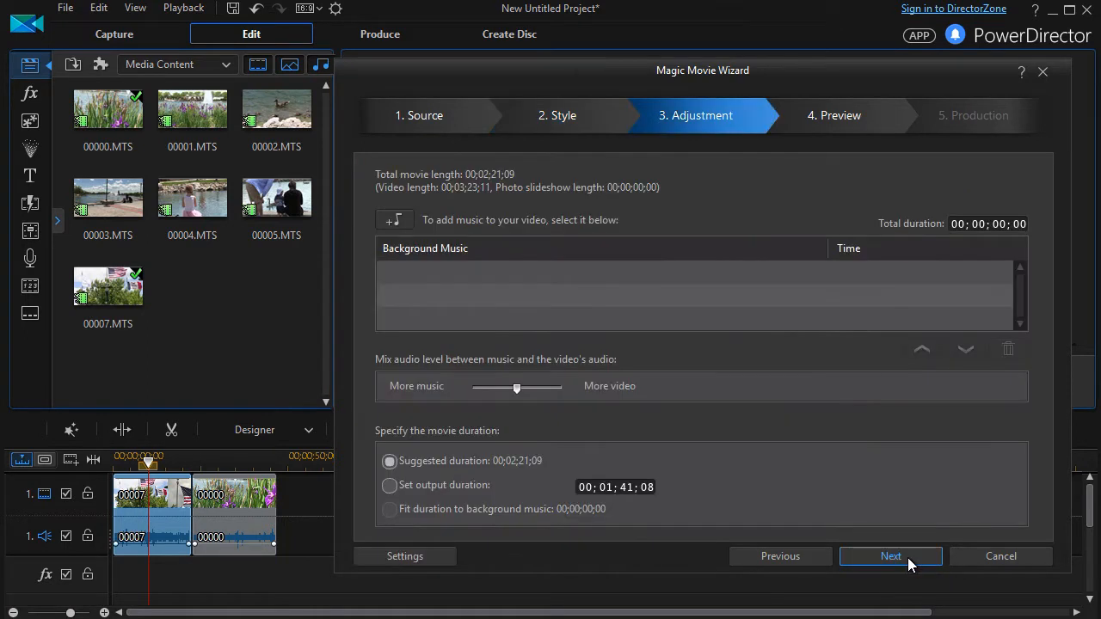
Add unsure.mp3 as background music and set the audio mix fully towards more music
click(396, 222)
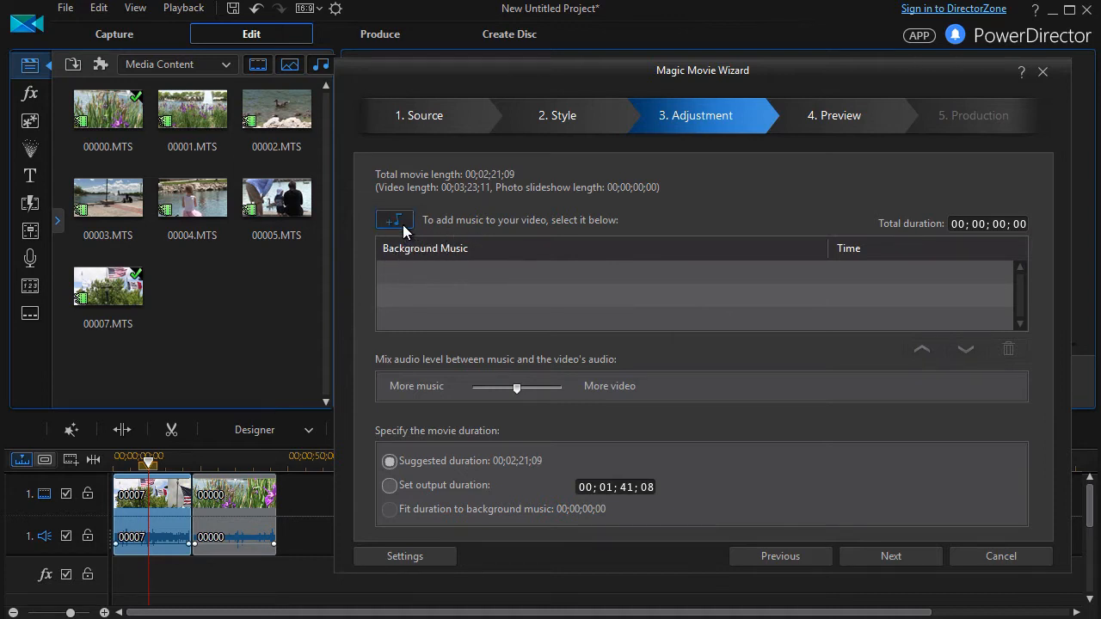
double_click(560, 285)
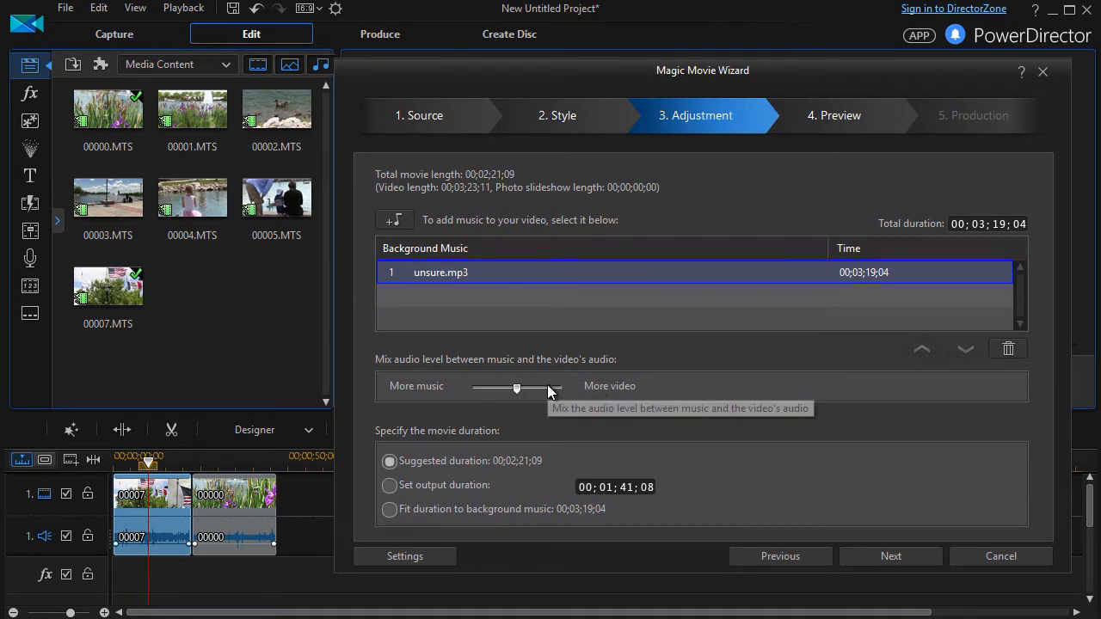
drag(520, 385, 450, 393)
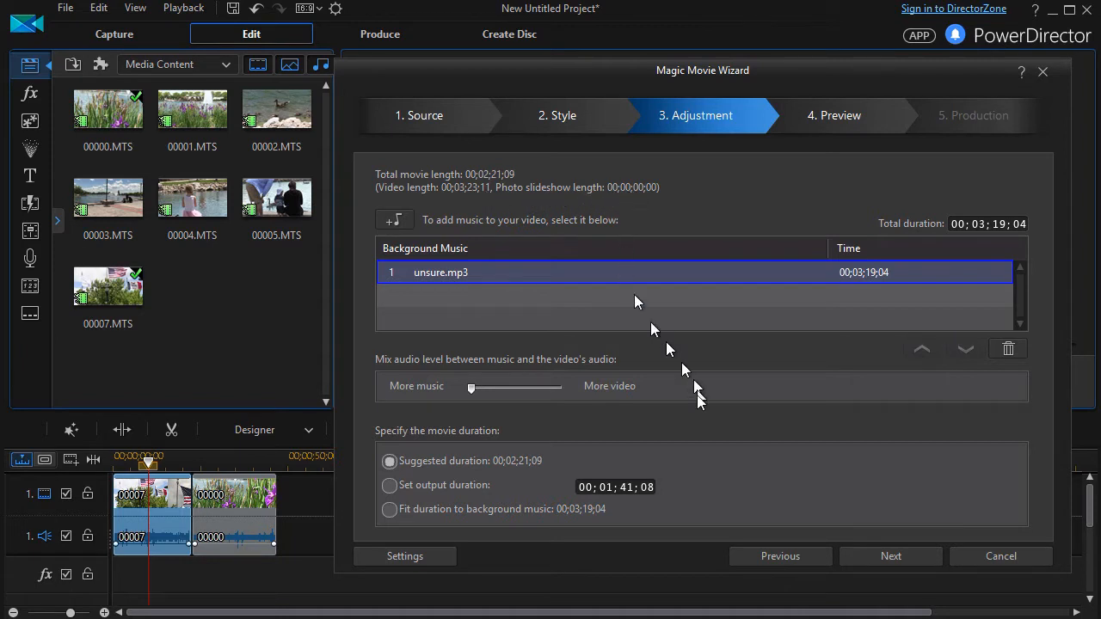
Try the set output duration and fit-to-background-music options, and return to the suggested duration
click(389, 486)
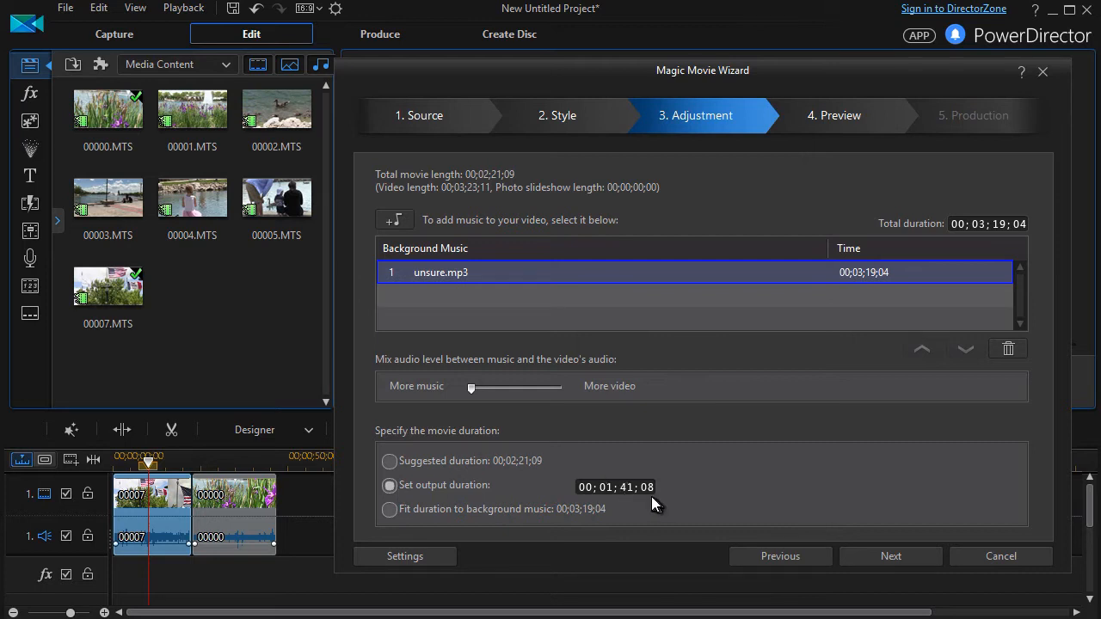
click(390, 509)
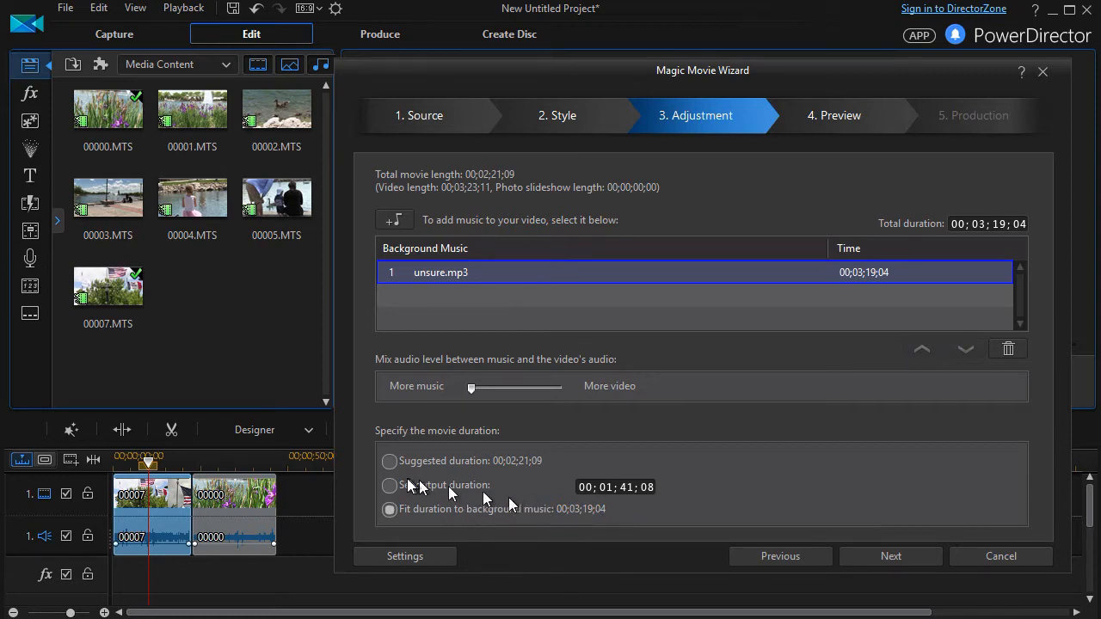
click(390, 461)
Review the criteria for cutting the movie, accept them as they are, and proceed to the preview stage
click(430, 556)
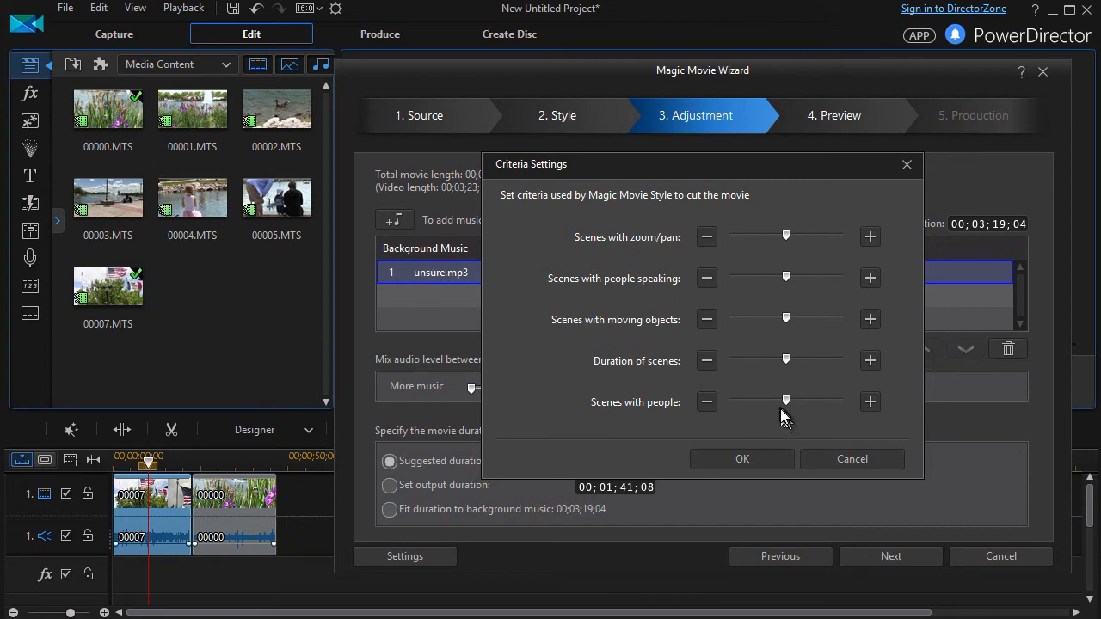
click(750, 458)
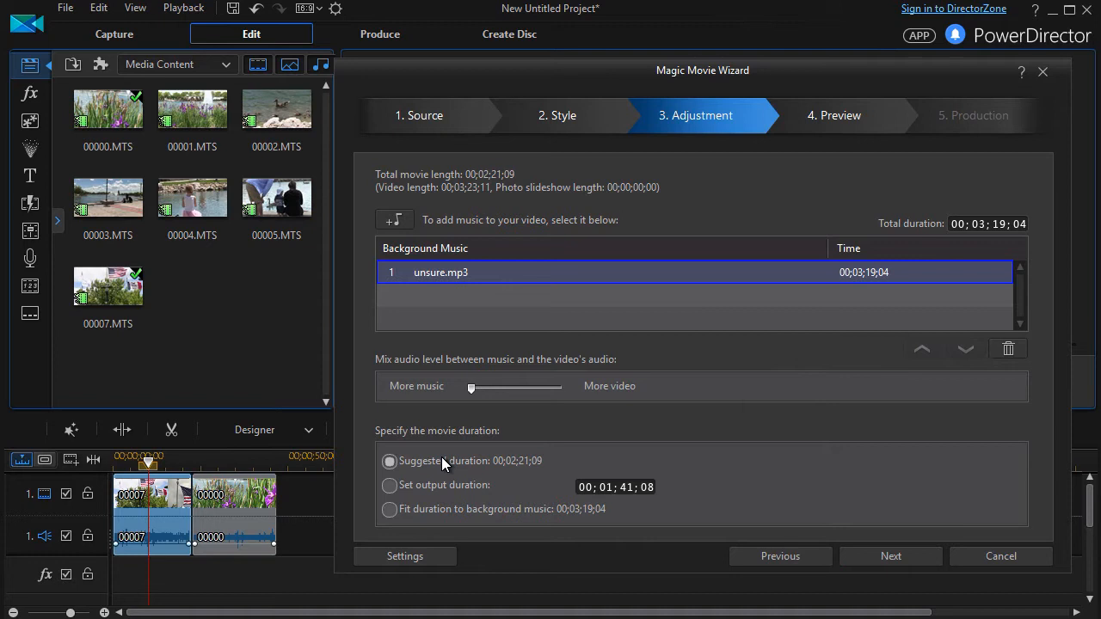
click(908, 555)
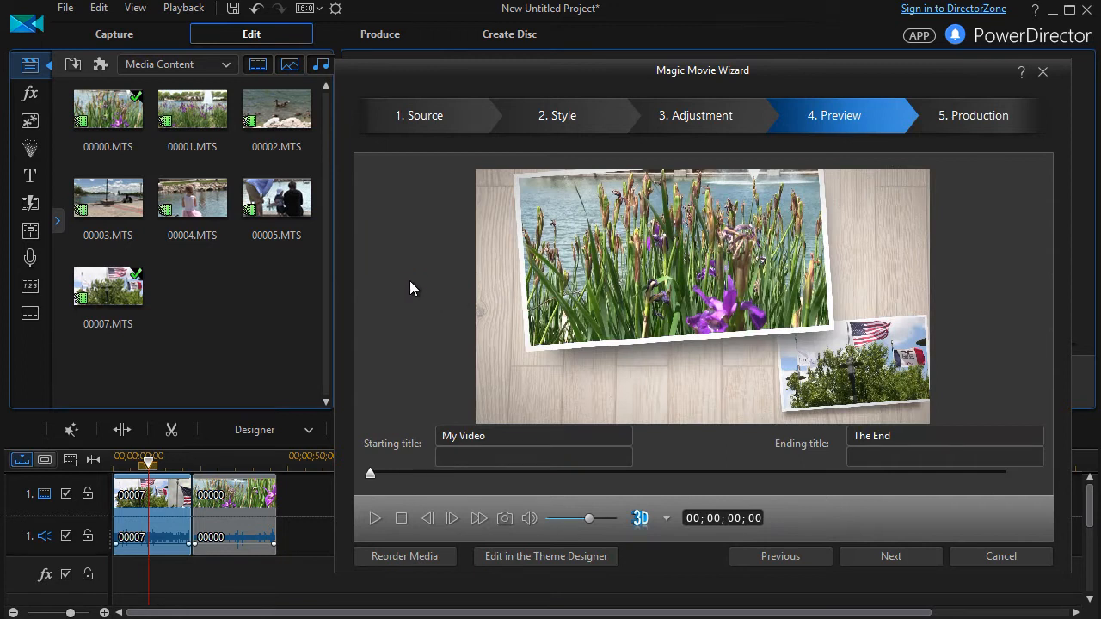
Set the starting title to "Tutorial" with "This is the beginning" and the ending title to "End of tutorial" with "That's all folks"
click(487, 436)
text(Tutorial)
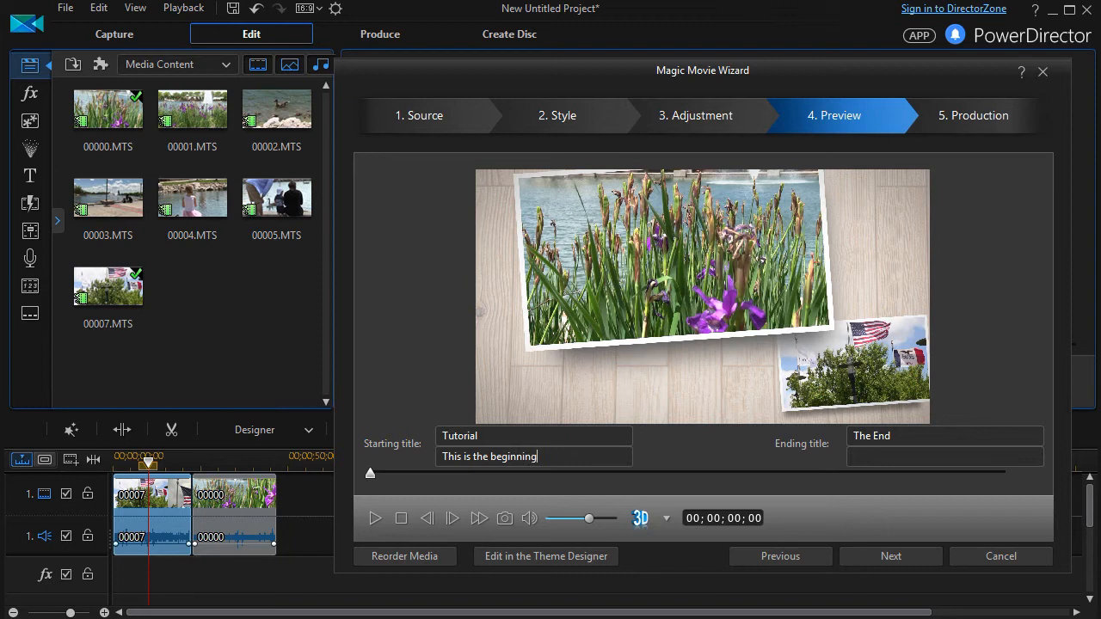
drag(901, 441, 814, 444)
text(End of tutorial)
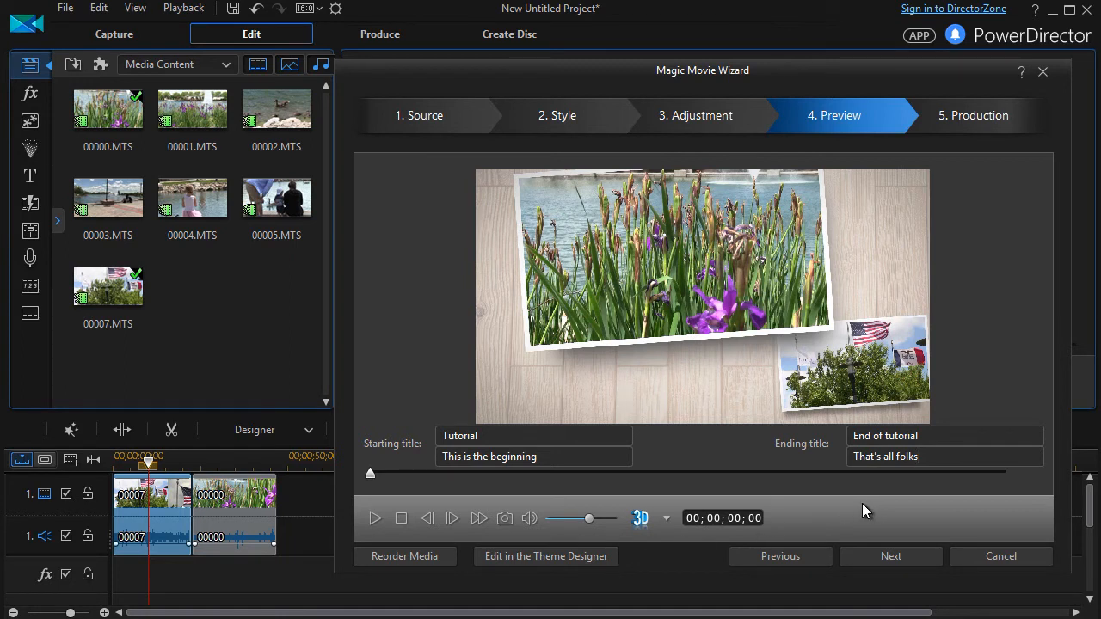
Complete the wizard with Advanced Editing, letting the created movie replace all tracks in the timeline
click(891, 557)
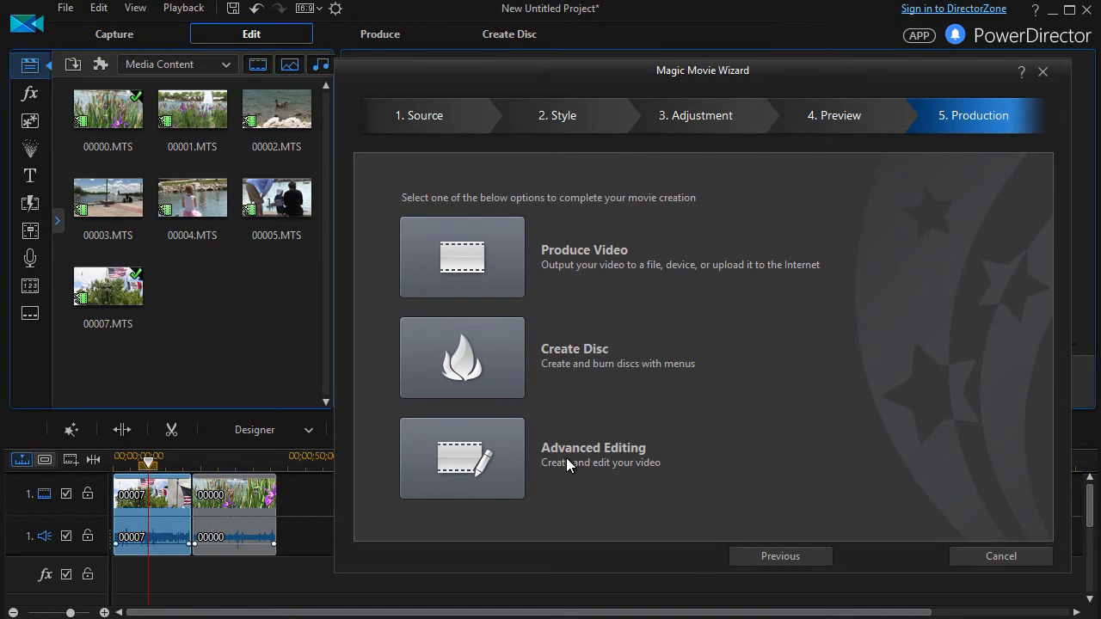
click(469, 463)
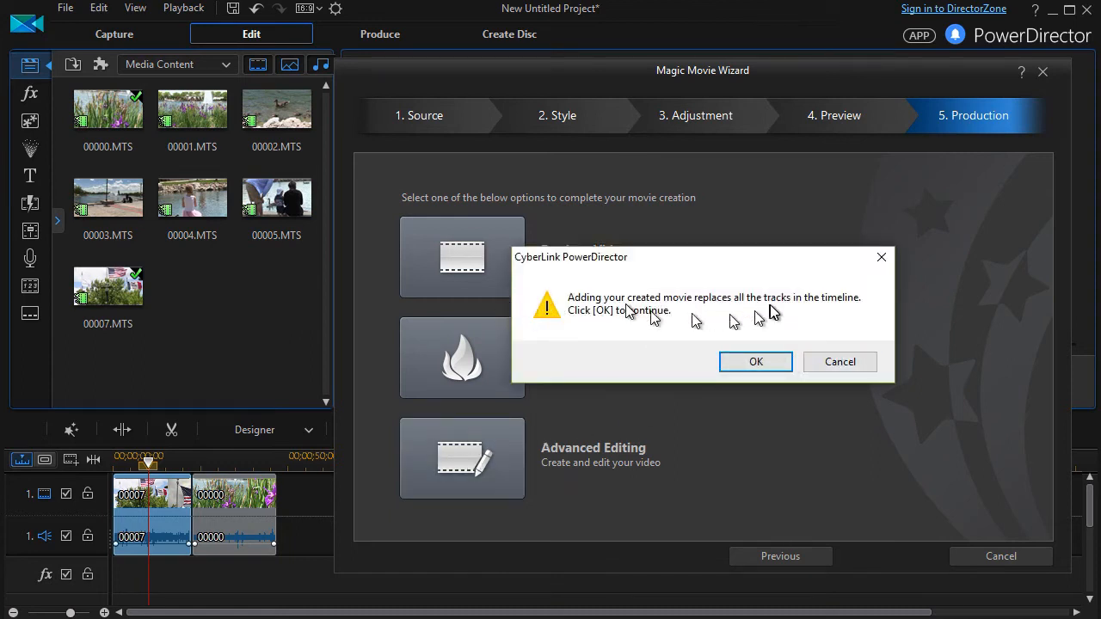
click(781, 363)
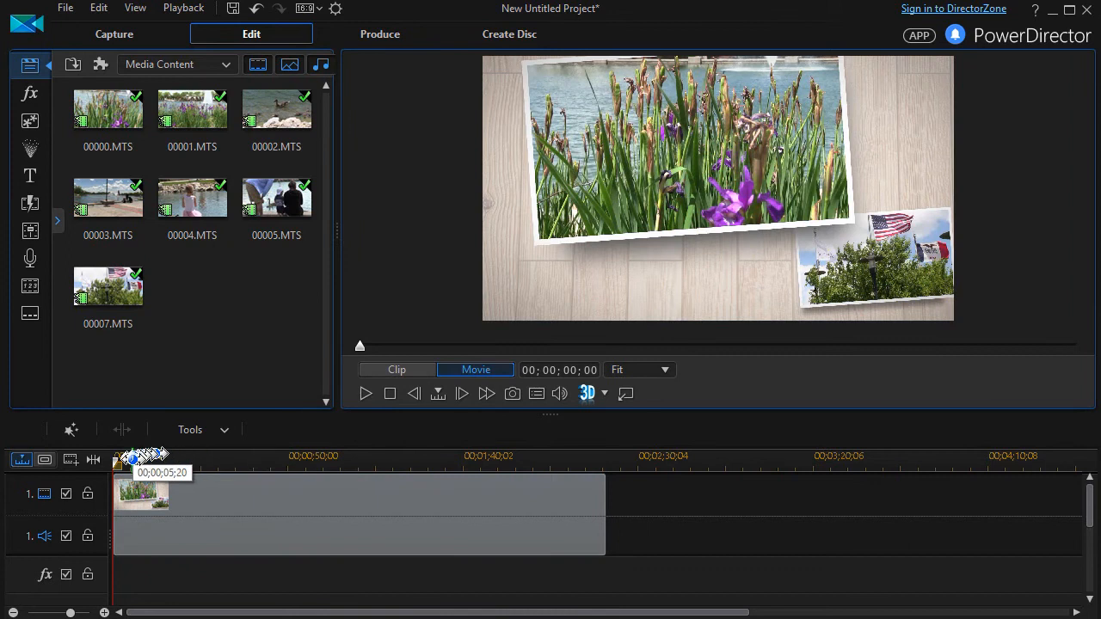
Play the created movie and skim ahead through it to check the scenes, effects and ending title
drag(118, 471, 106, 519)
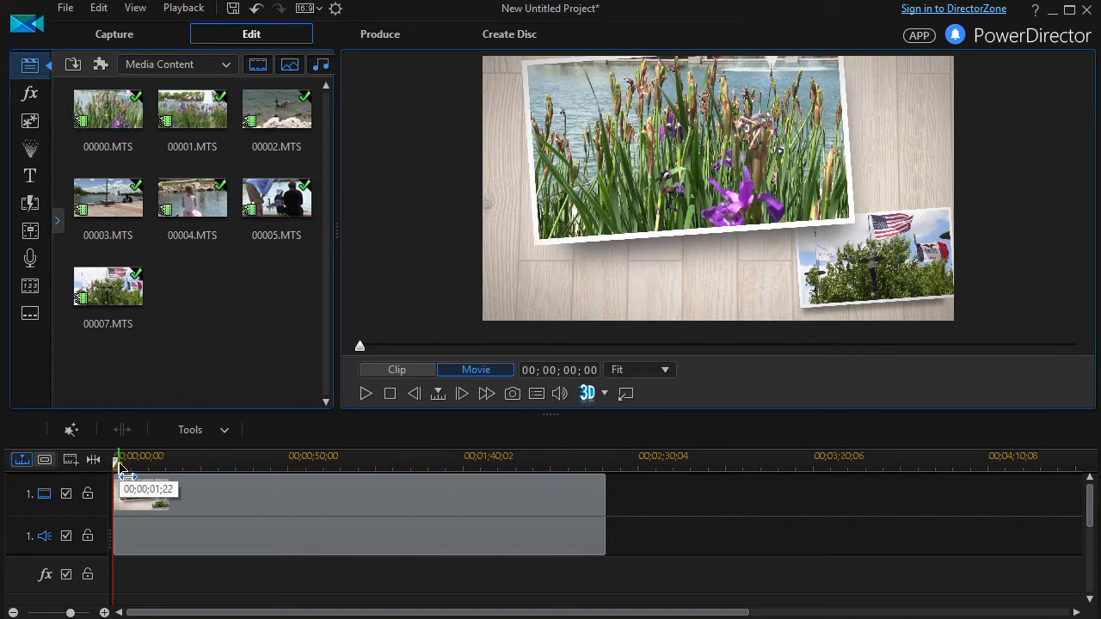
click(364, 394)
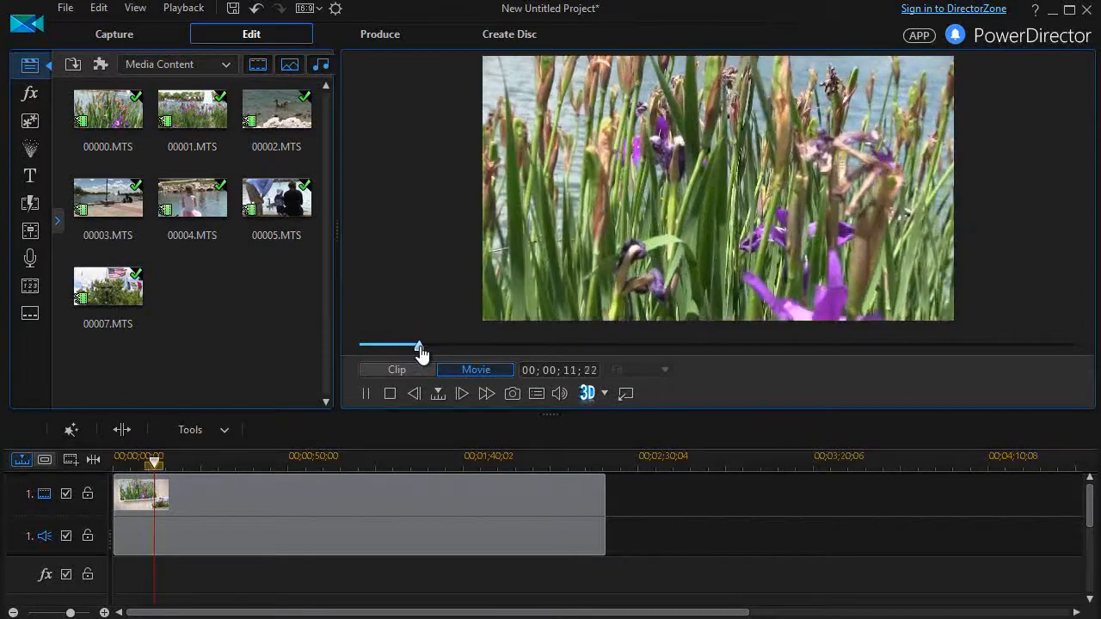
drag(429, 353, 533, 369)
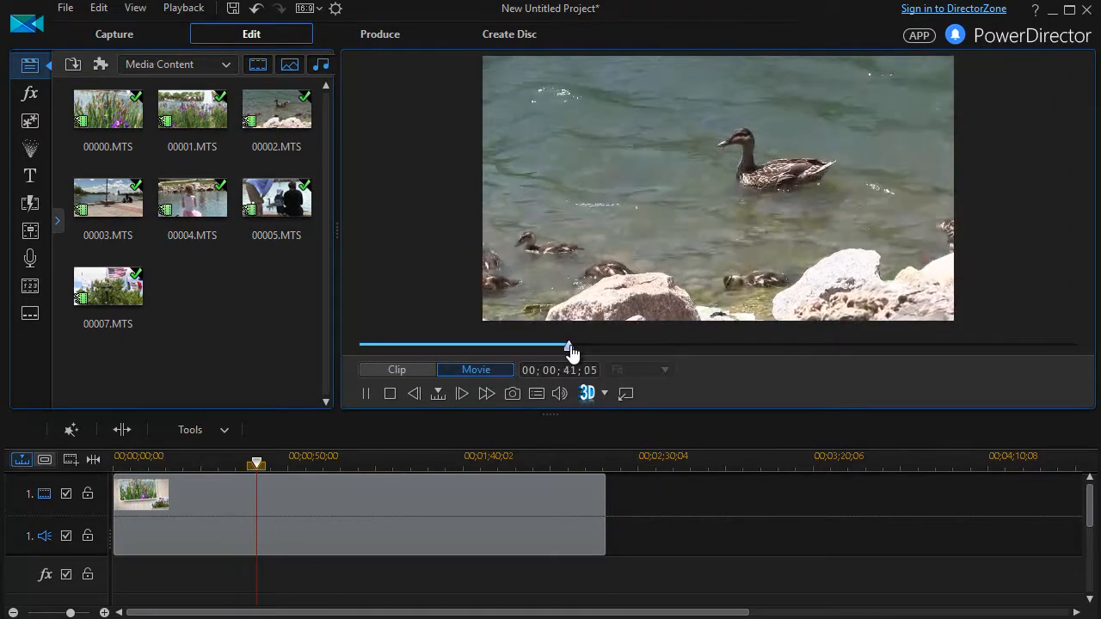
drag(576, 353, 658, 365)
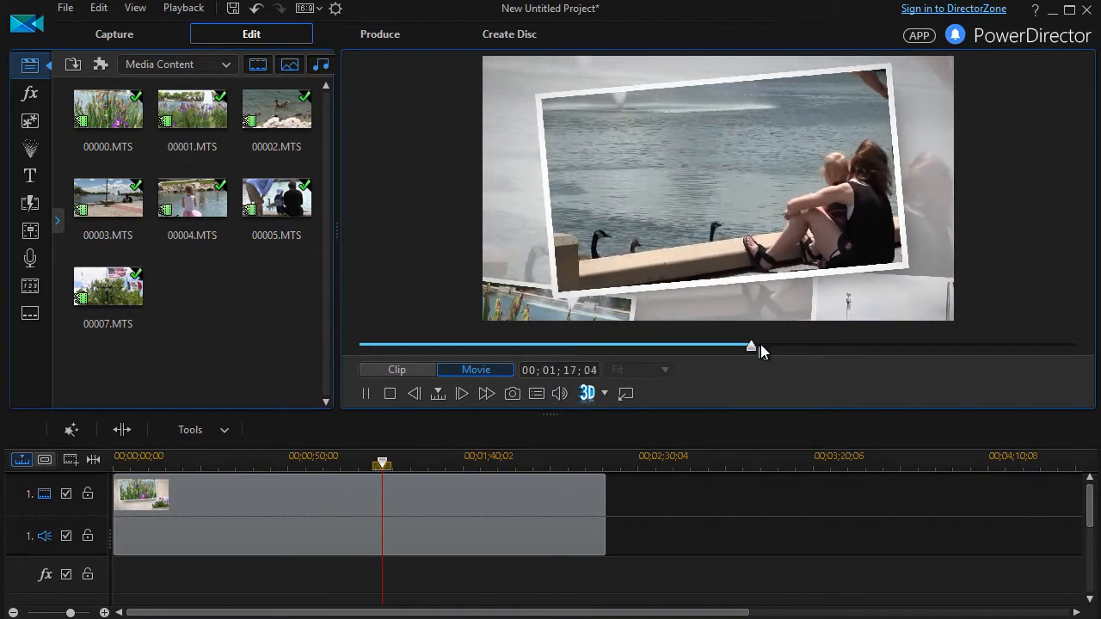
drag(762, 349, 864, 359)
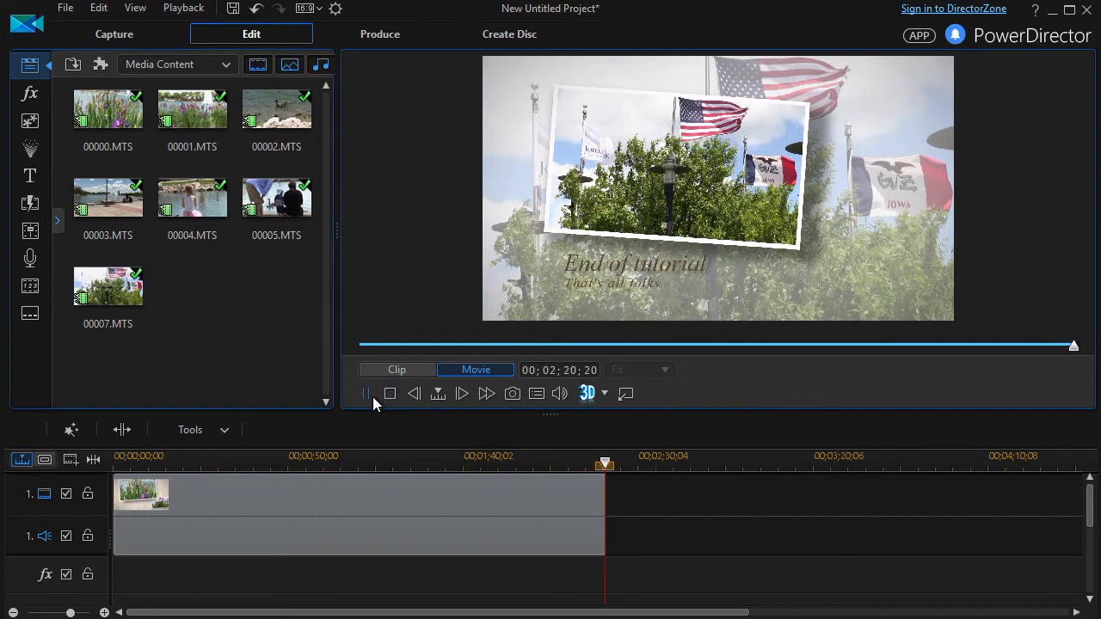
Play the source clip 00007.MTS to about 00;00;09;09, and move the movie playhead back to about 00;01;13;25
click(128, 302)
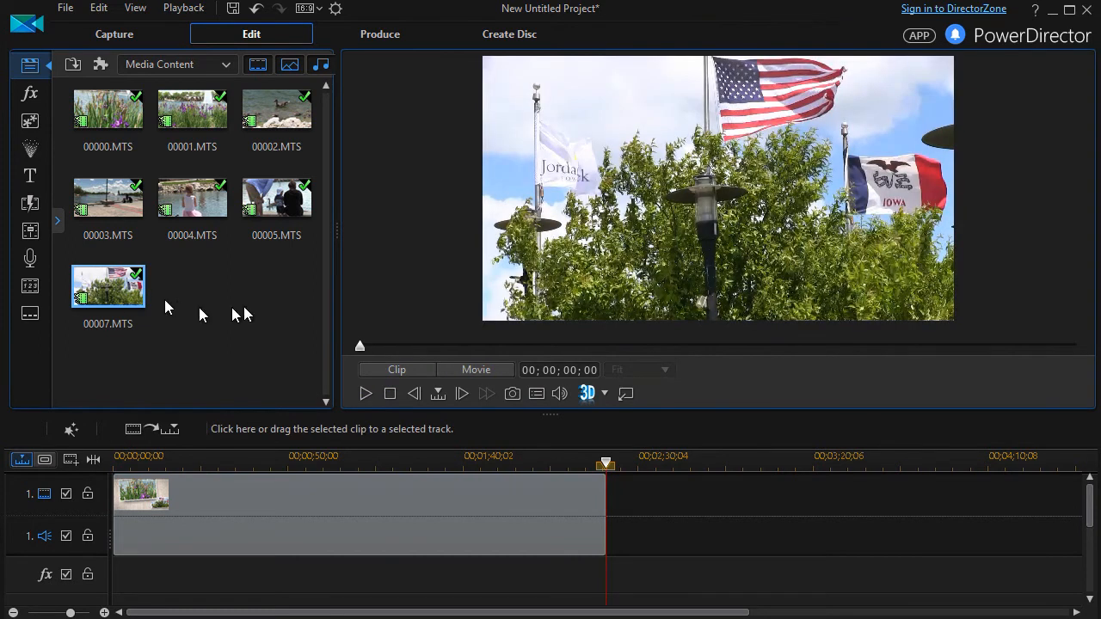
click(366, 393)
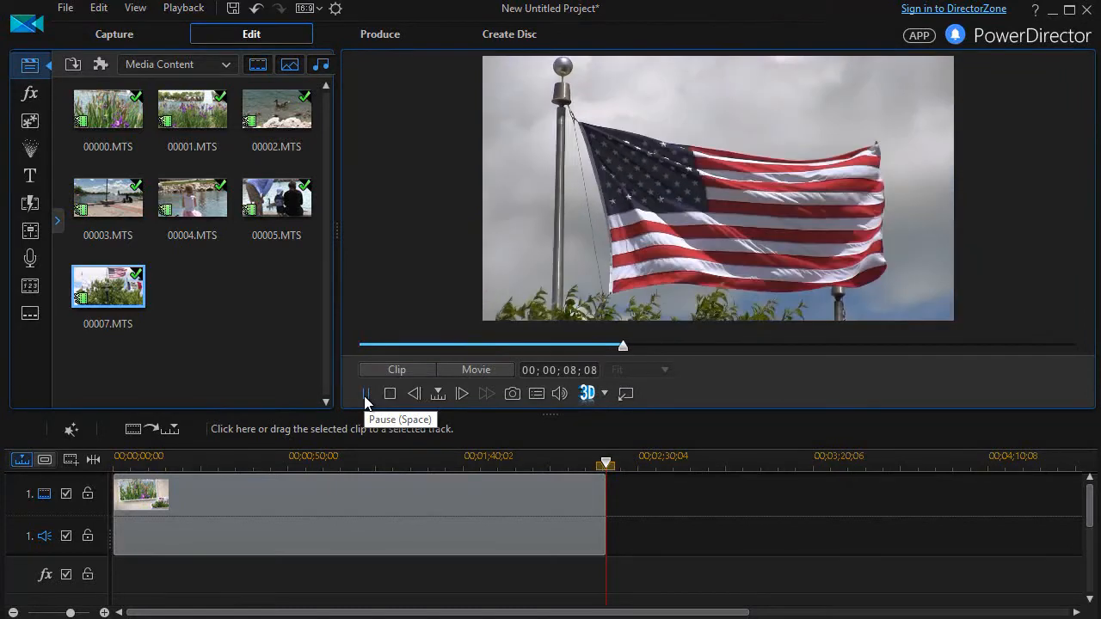
click(364, 396)
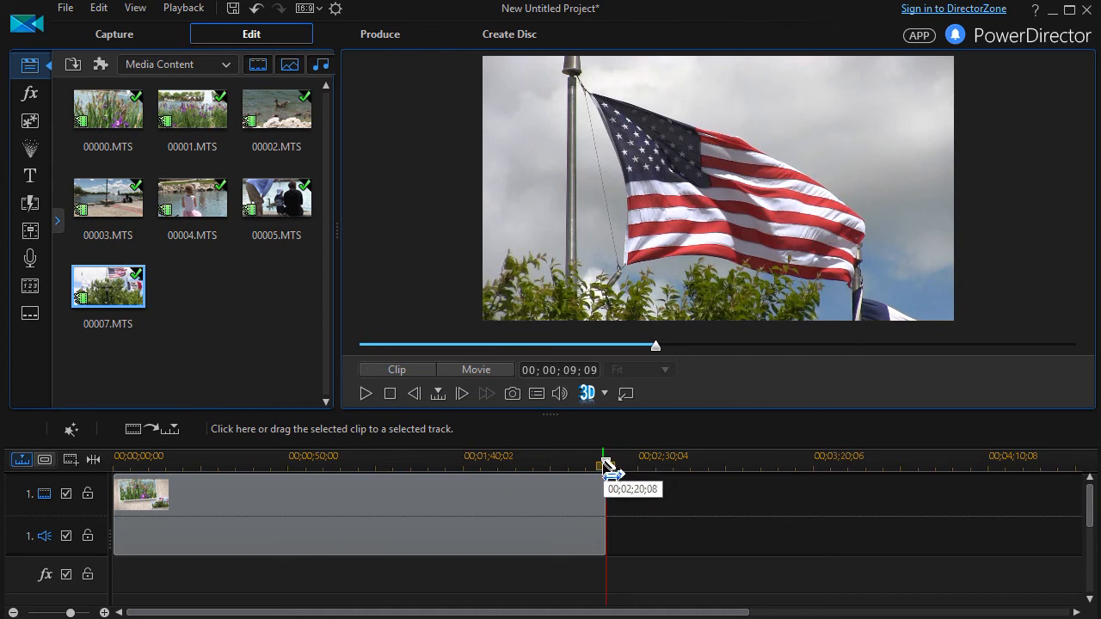
drag(599, 473, 375, 482)
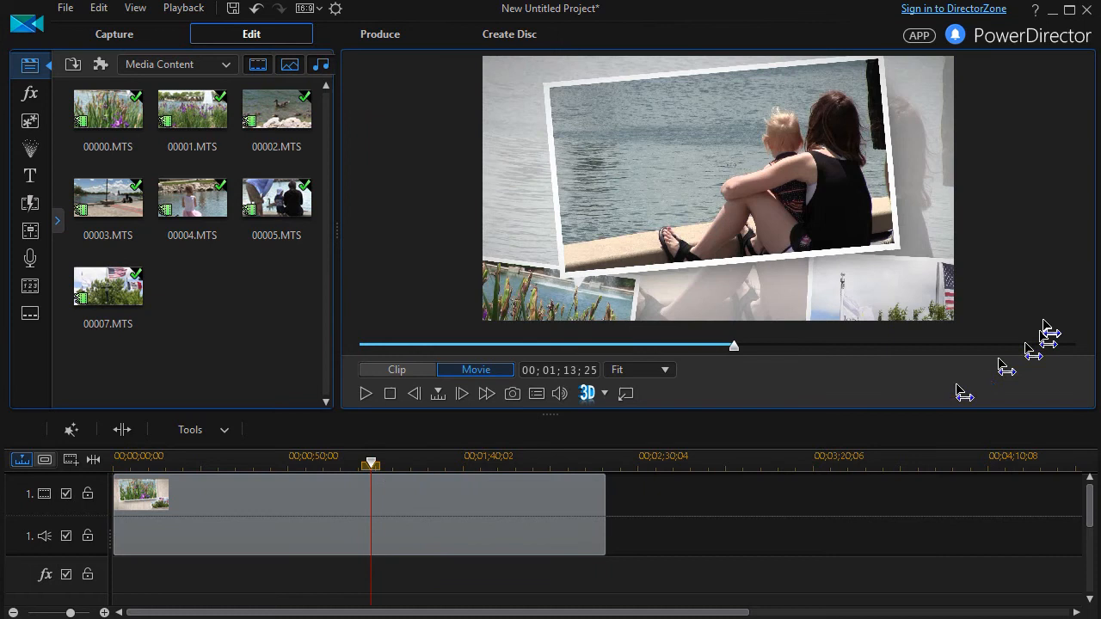